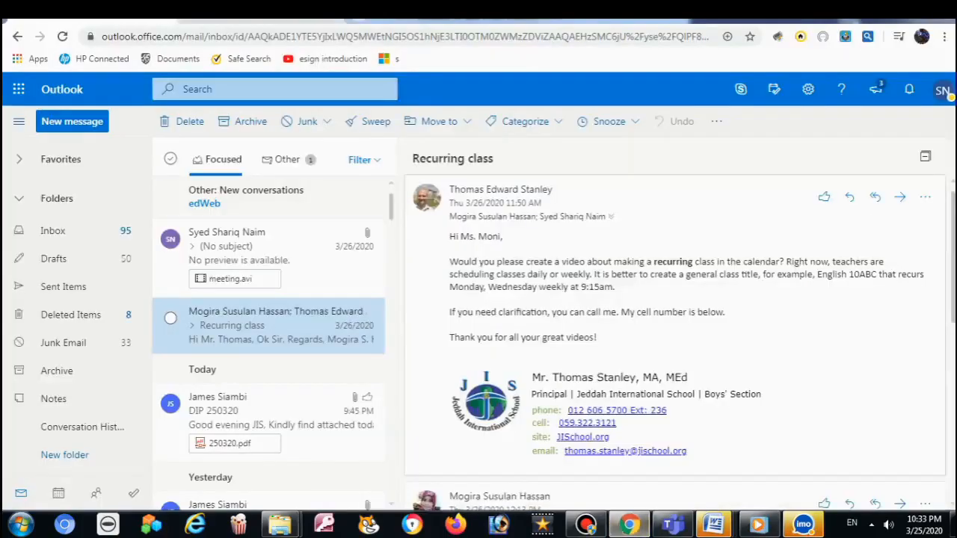
Switch from the Teams window to the Outlook mailbox in Chrome
{"action": "left_click", "coordinate": [630, 524]}
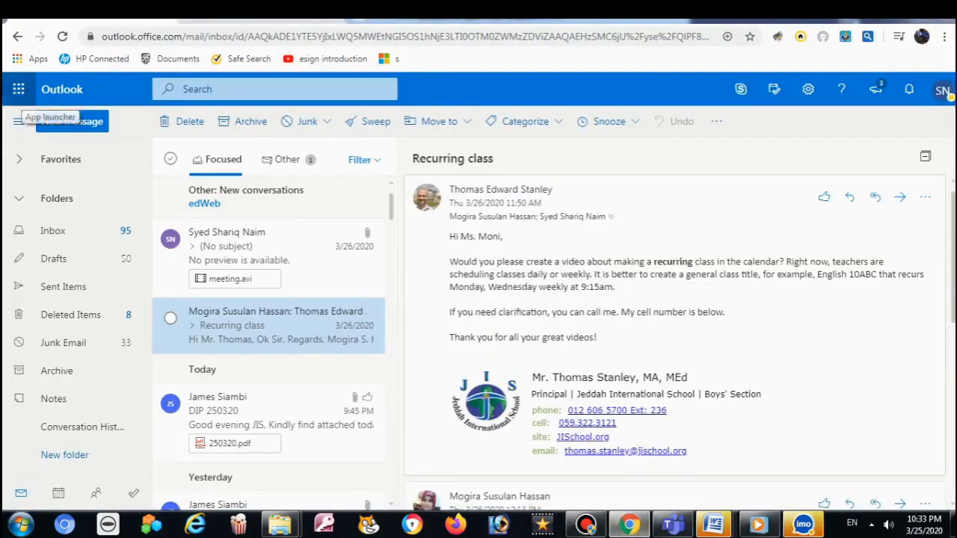
Launch Teams from the Office app launcher and maximize the loading pop-up window
{"action": "left_click", "coordinate": [19, 89]}
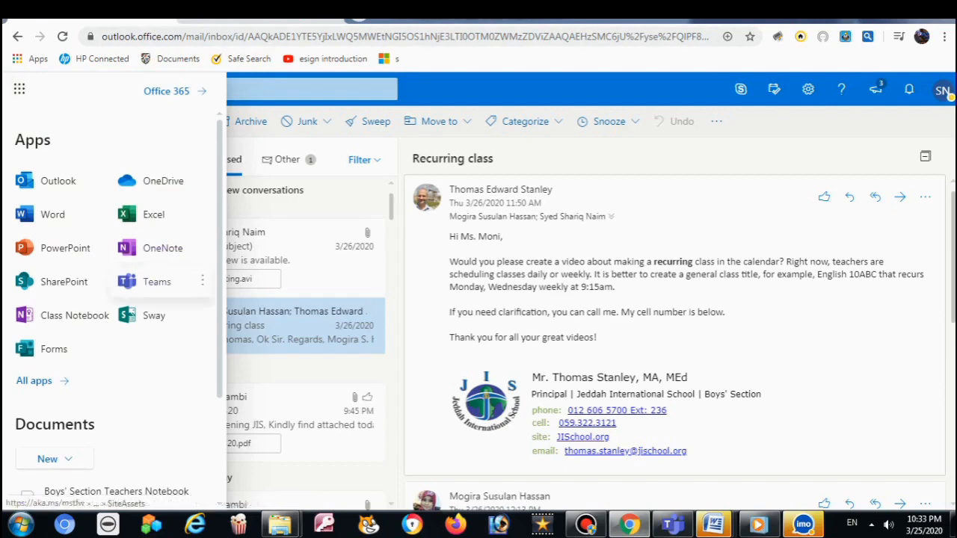
{"action": "double_click", "coordinate": [163, 283]}
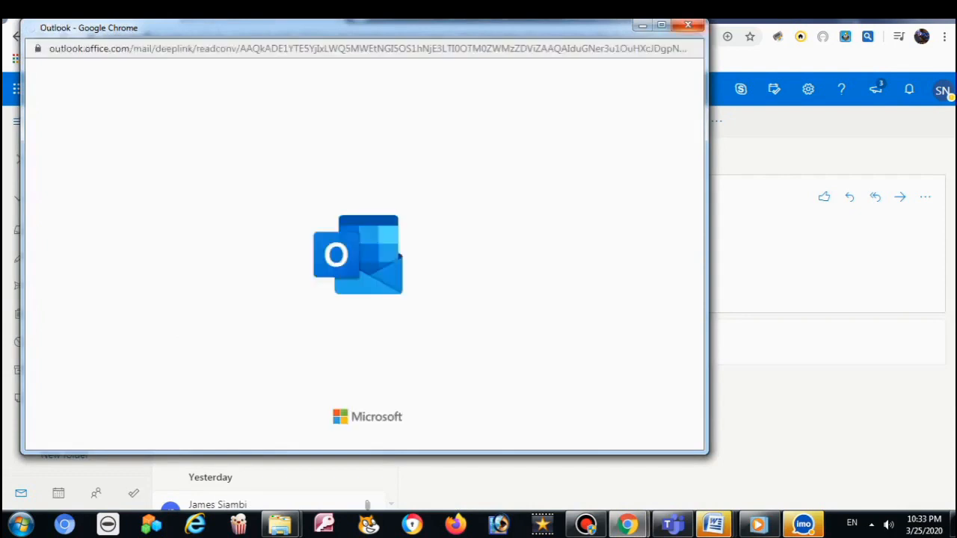
{"action": "left_click", "coordinate": [662, 25]}
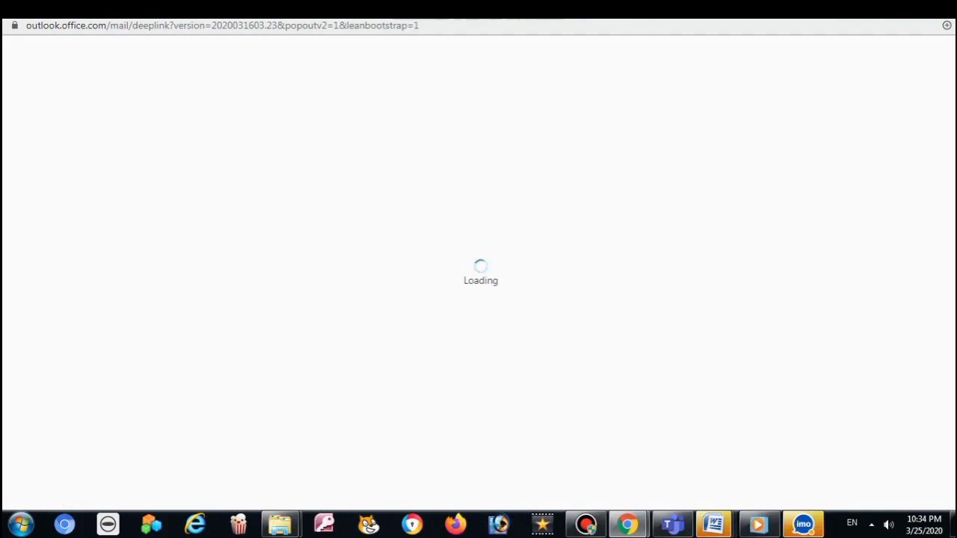
{"action": "mouse_move", "coordinate": [626, 523]}
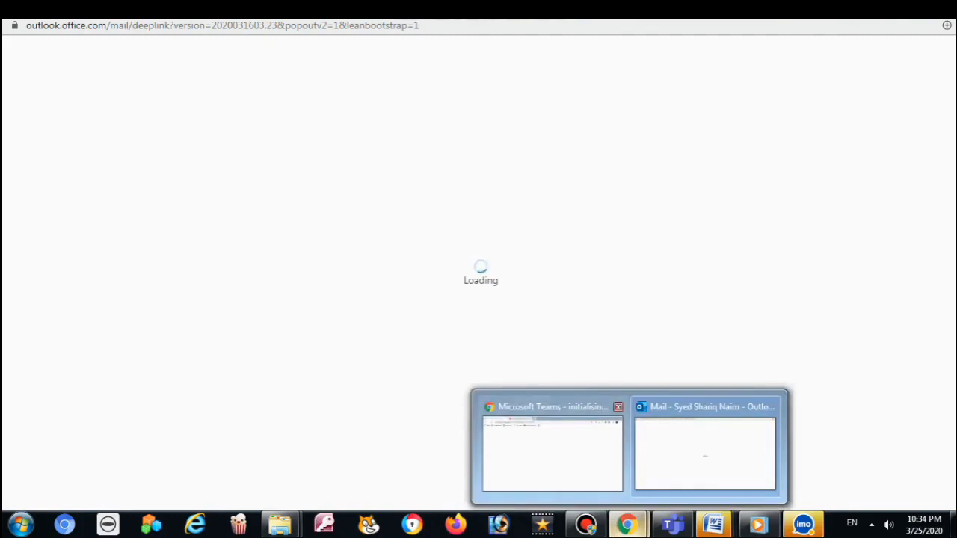
{"action": "mouse_move", "coordinate": [553, 448]}
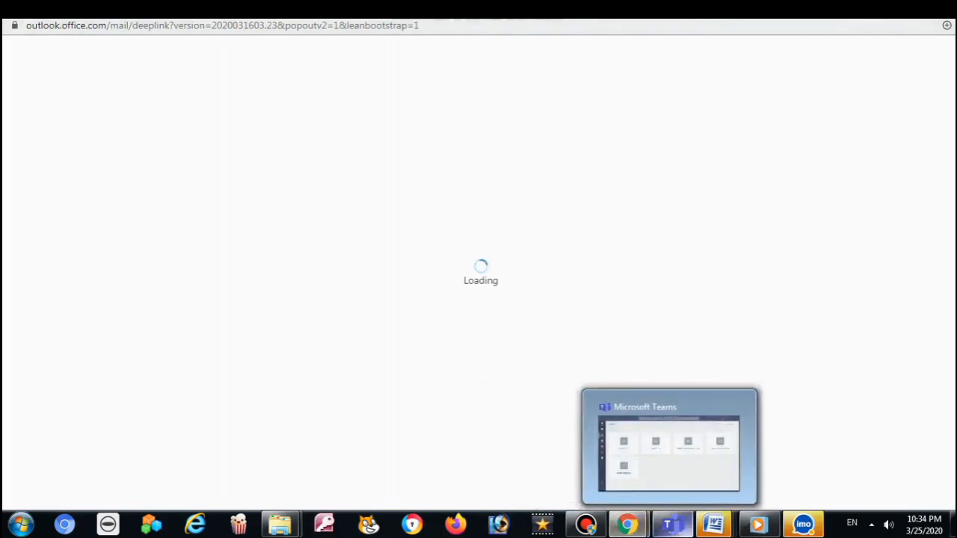
Return to the Teams window and go to the Join or create a team page
{"action": "left_click", "coordinate": [672, 524]}
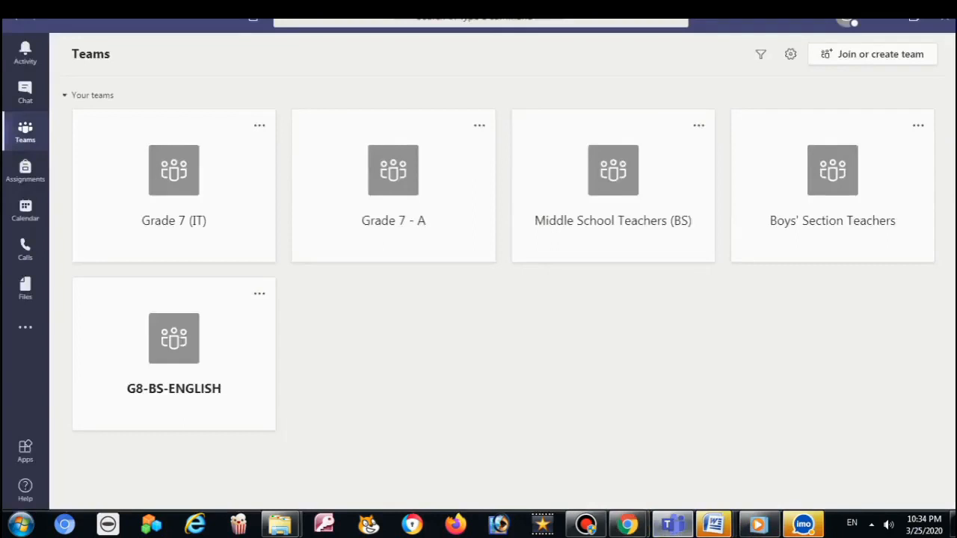
{"action": "mouse_move", "coordinate": [673, 524]}
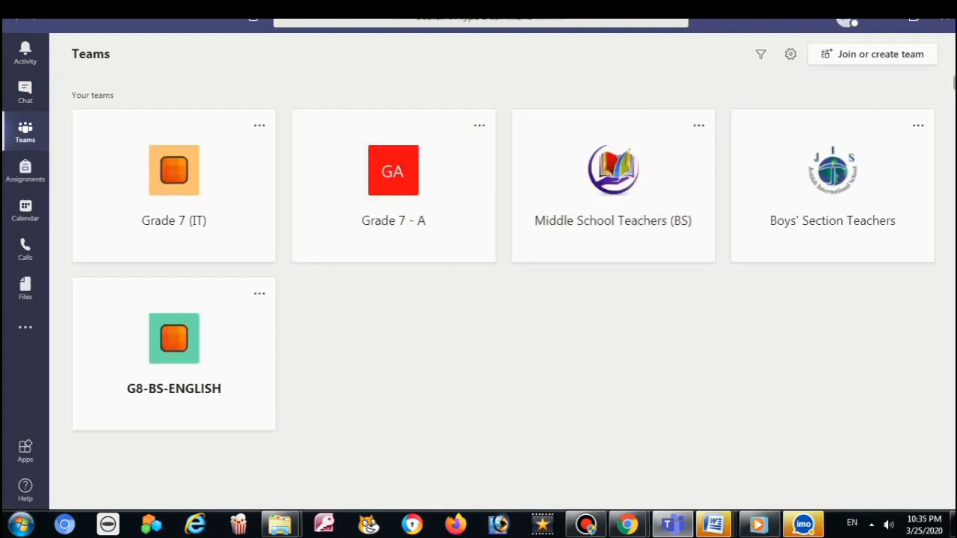
{"action": "left_click", "coordinate": [872, 54]}
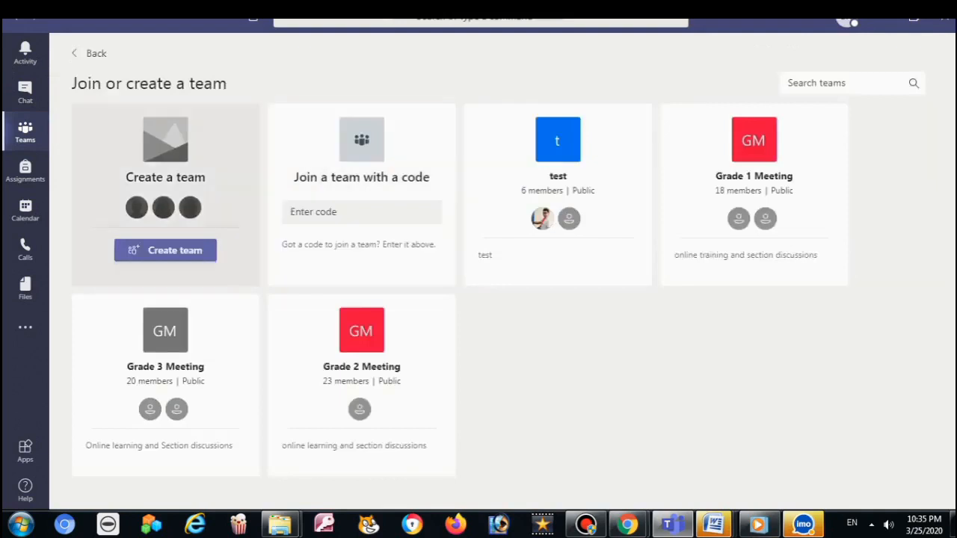
Create a Class team named 'GRADE 9' with the description 'Online Class'
{"action": "left_click", "coordinate": [165, 251]}
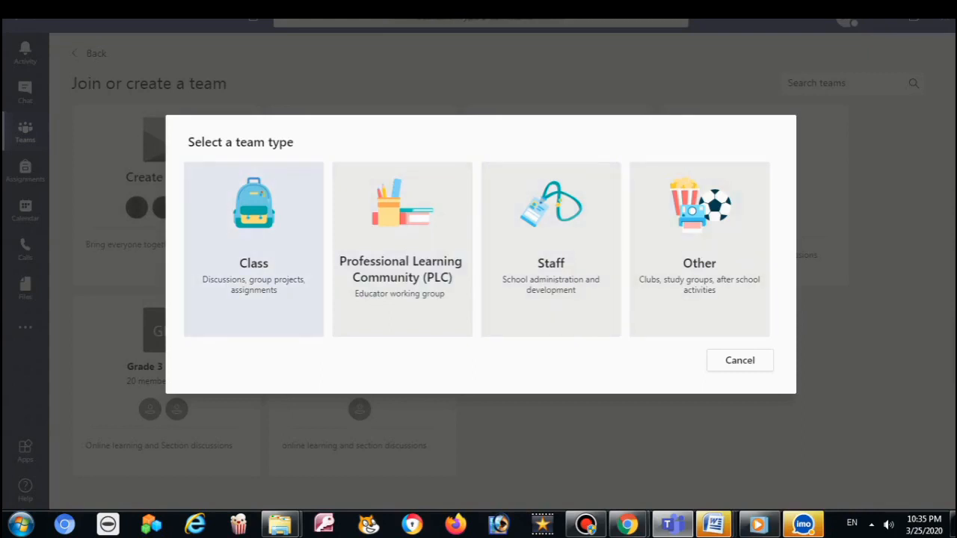
{"action": "left_click", "coordinate": [253, 249]}
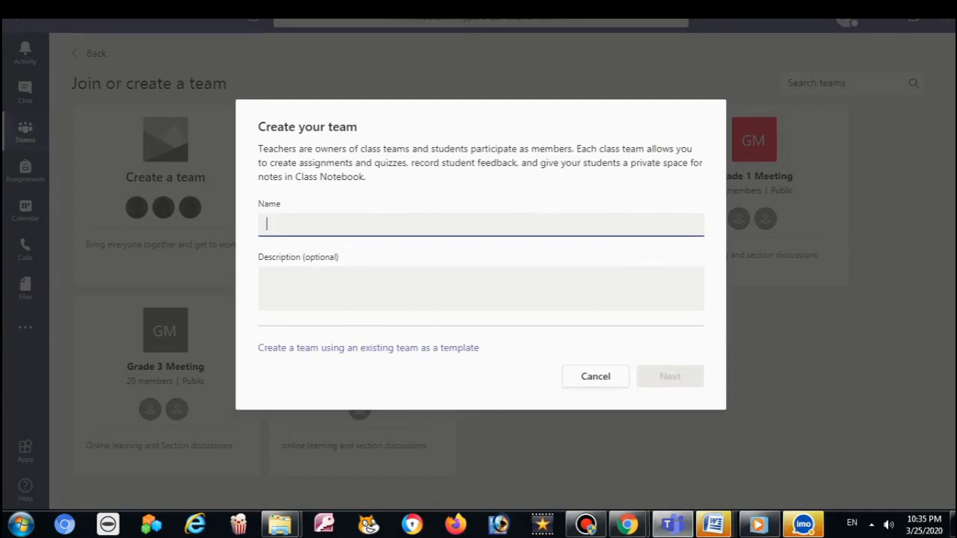
{"action": "type", "text": "GRADE"}
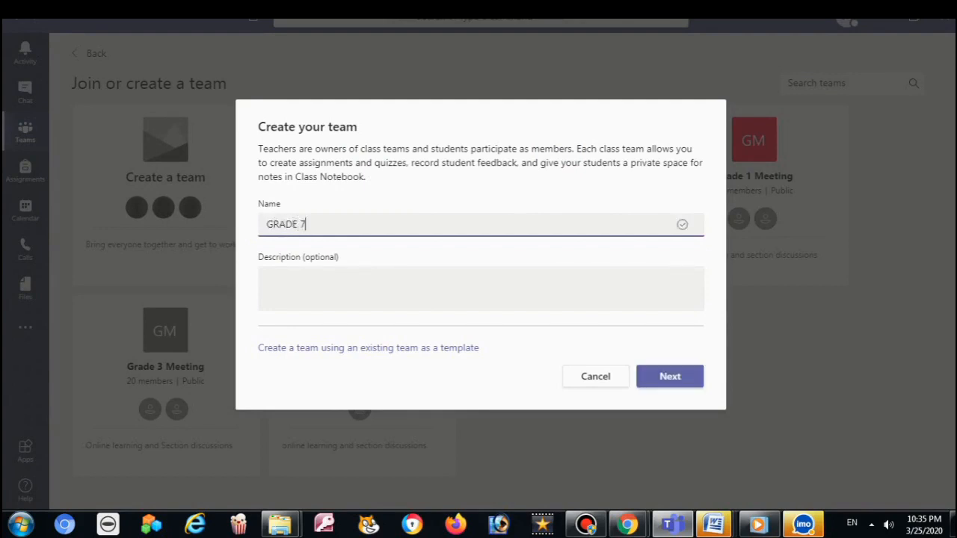
{"action": "type", "text": " 9"}
{"action": "key", "text": "Tab"}
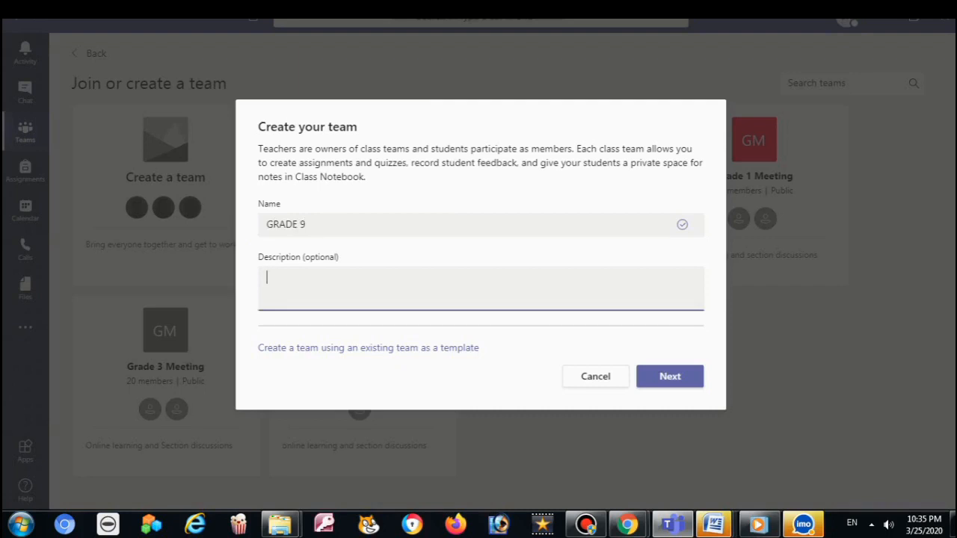
{"action": "type", "text": "Online Class"}
{"action": "left_click", "coordinate": [670, 376]}
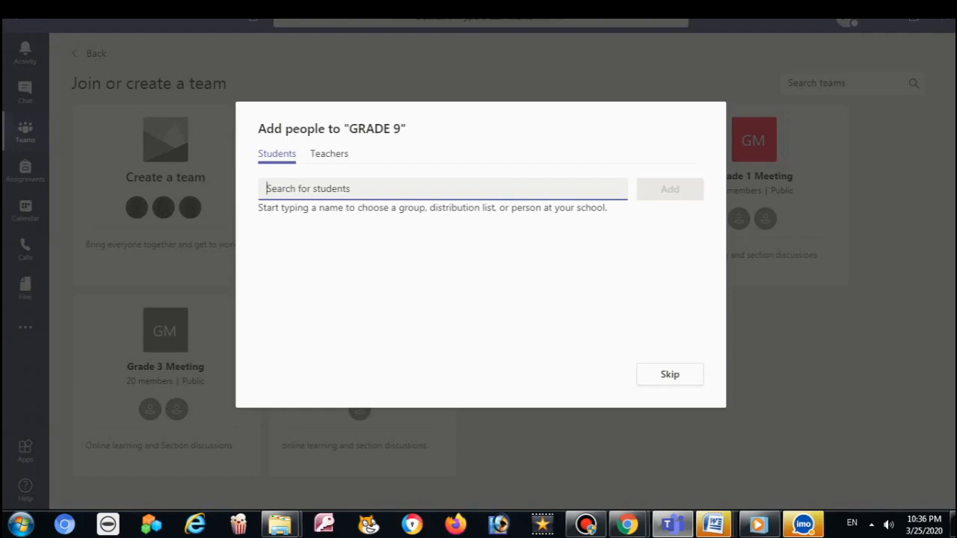
Search for and add three students by name to GRADE 9, then close the dialog
{"action": "type", "text": "saif"}
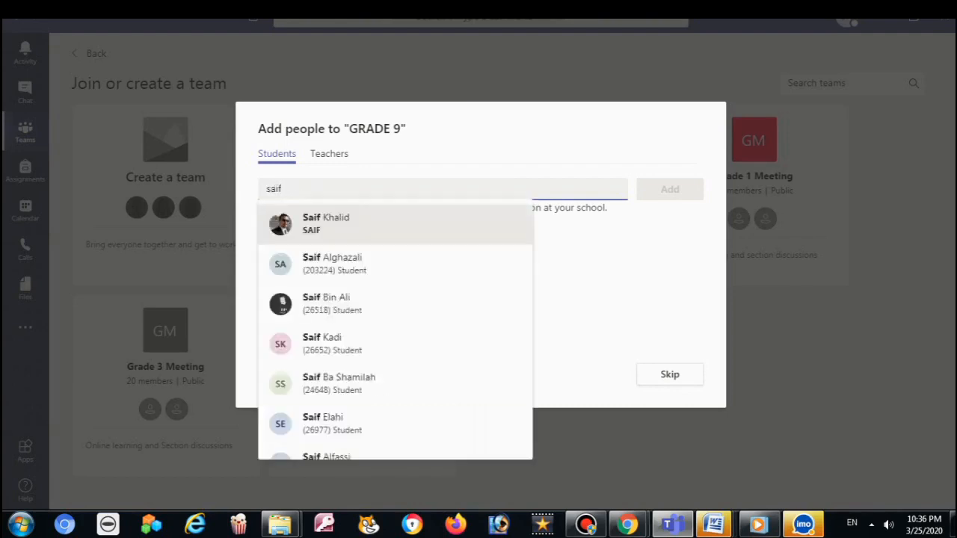
{"action": "type", "text": " a"}
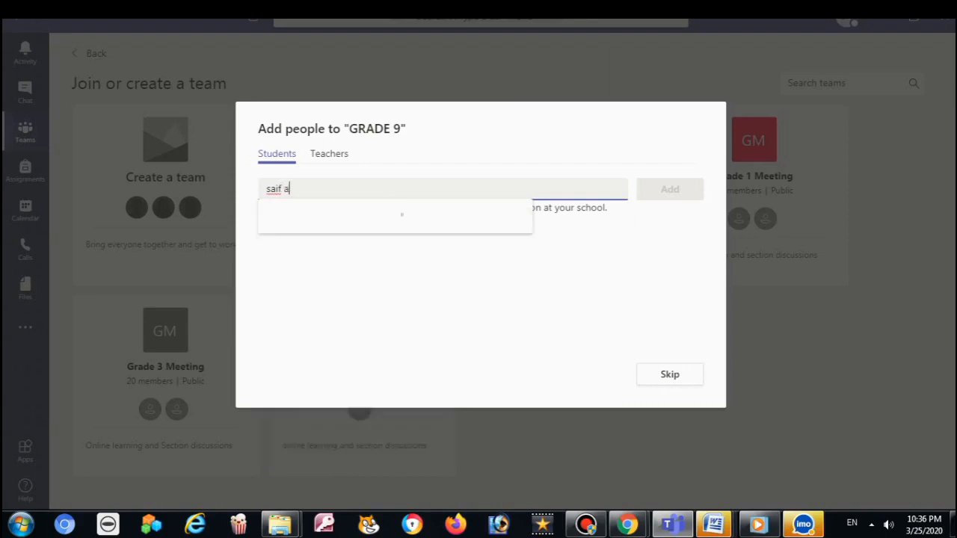
{"action": "type", "text": "lgh"}
{"action": "key", "text": "Return"}
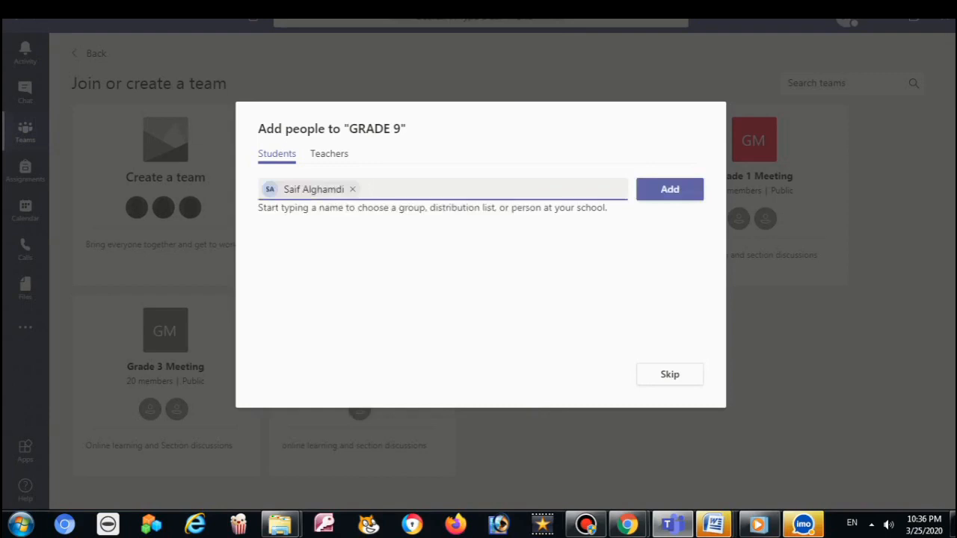
{"action": "left_click", "coordinate": [670, 190]}
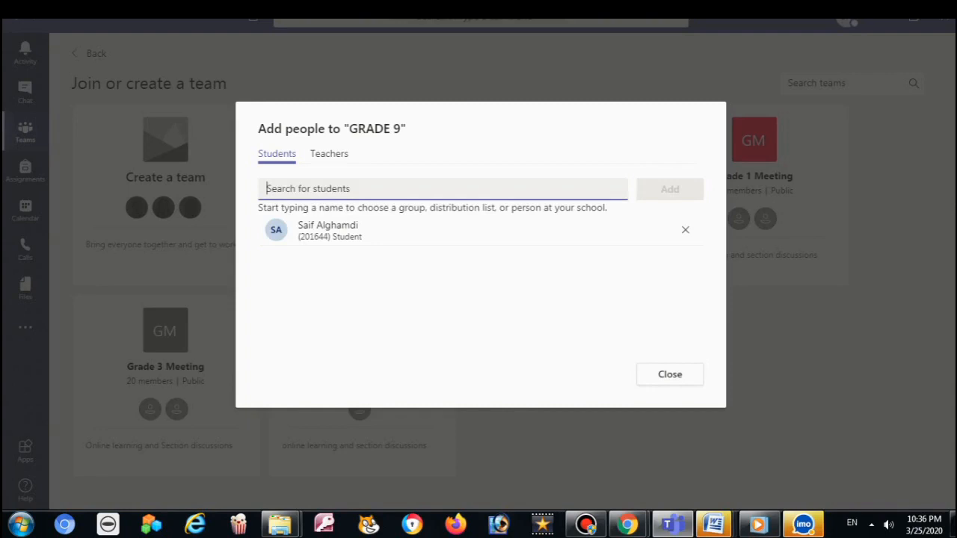
{"action": "type", "text": "abd"}
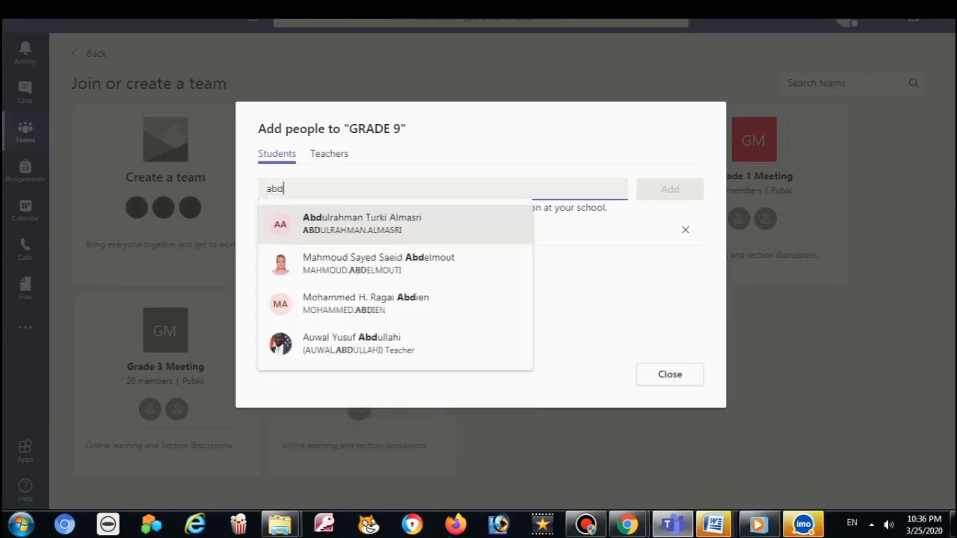
{"action": "type", "text": "ulaziz"}
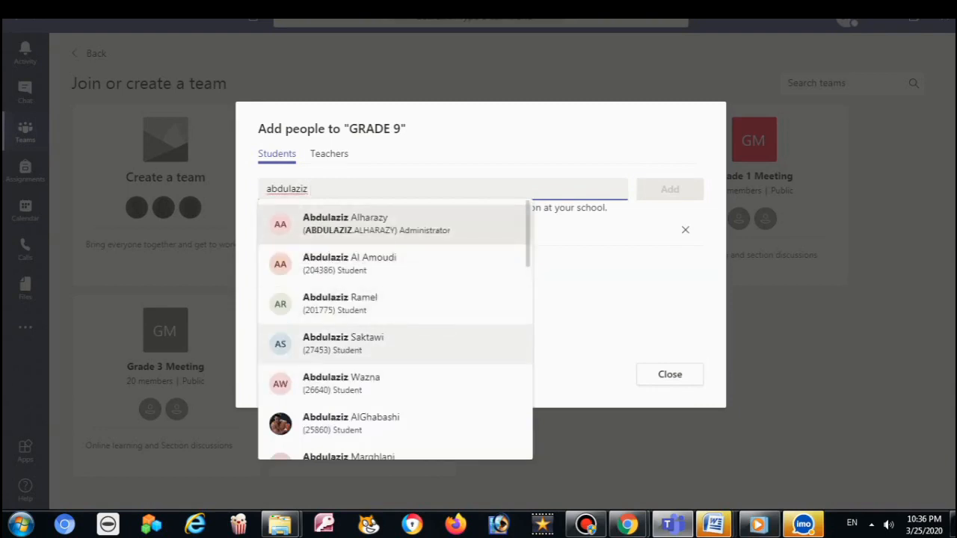
{"action": "type", "text": "al"}
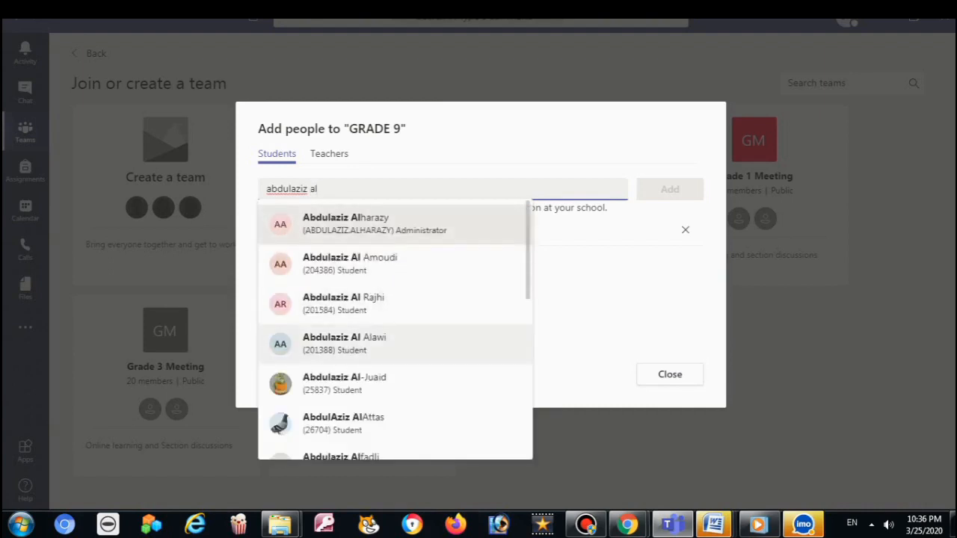
{"action": "left_click", "coordinate": [344, 303]}
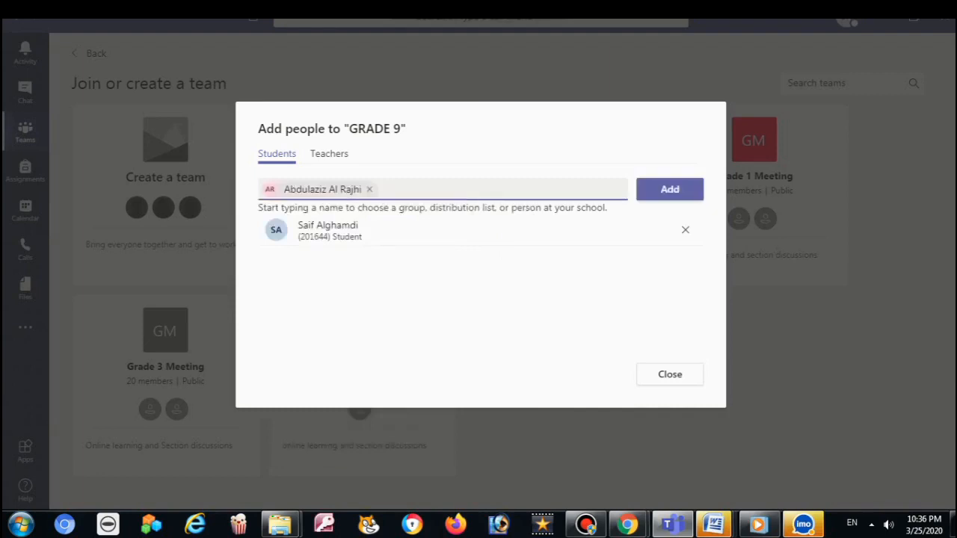
{"action": "type", "text": "mohamm"}
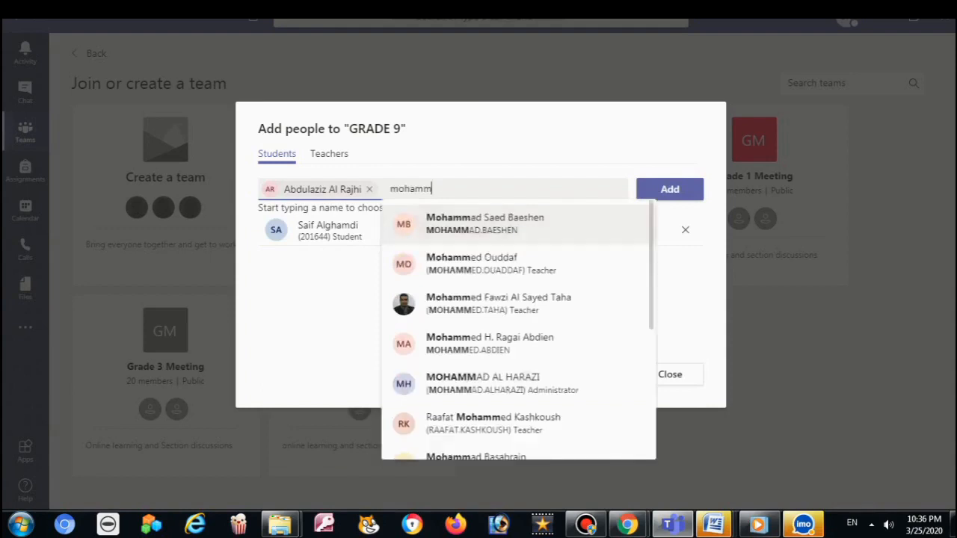
{"action": "key", "text": "Return"}
{"action": "left_click", "coordinate": [670, 189]}
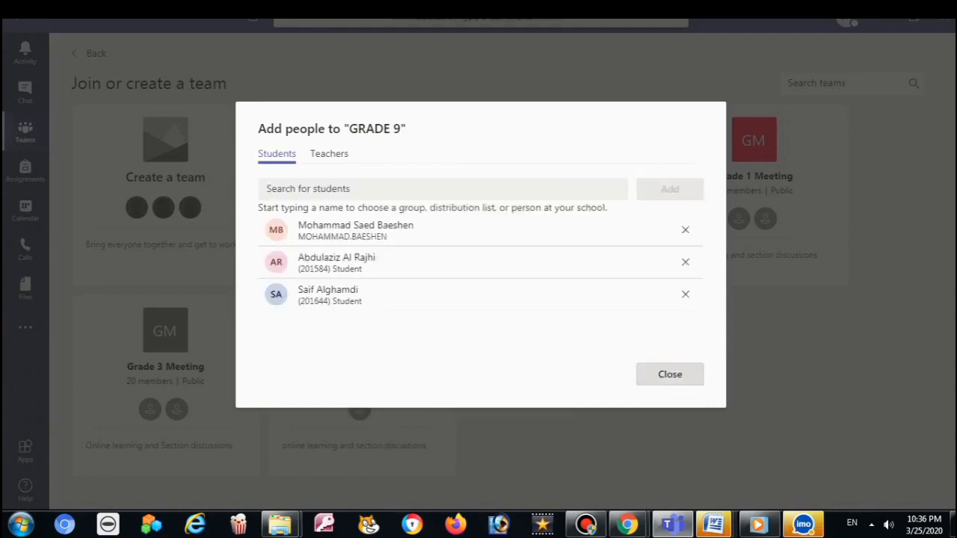
{"action": "left_click", "coordinate": [670, 374]}
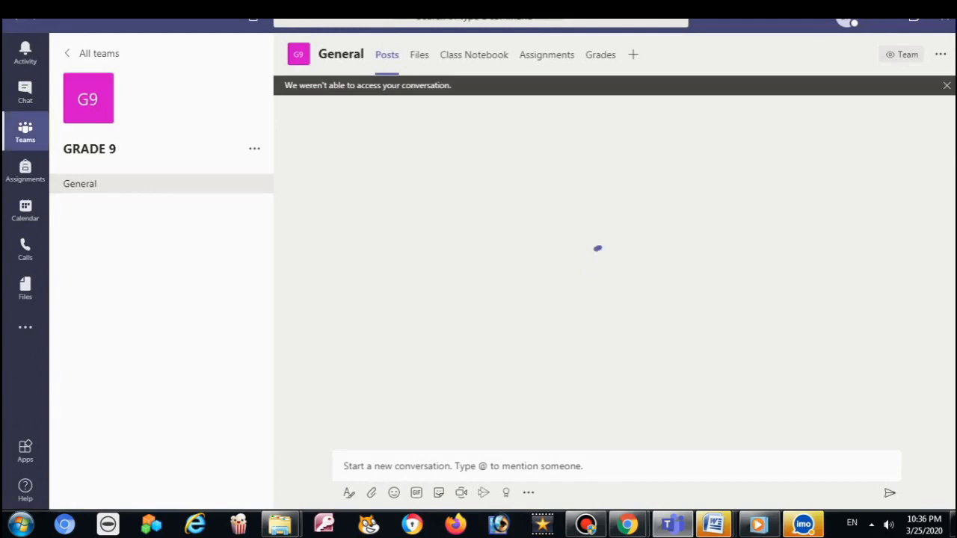
Open GRADE 9's Add member dialog, cancel it unchanged, and return to the teams grid
{"action": "left_click", "coordinate": [26, 131]}
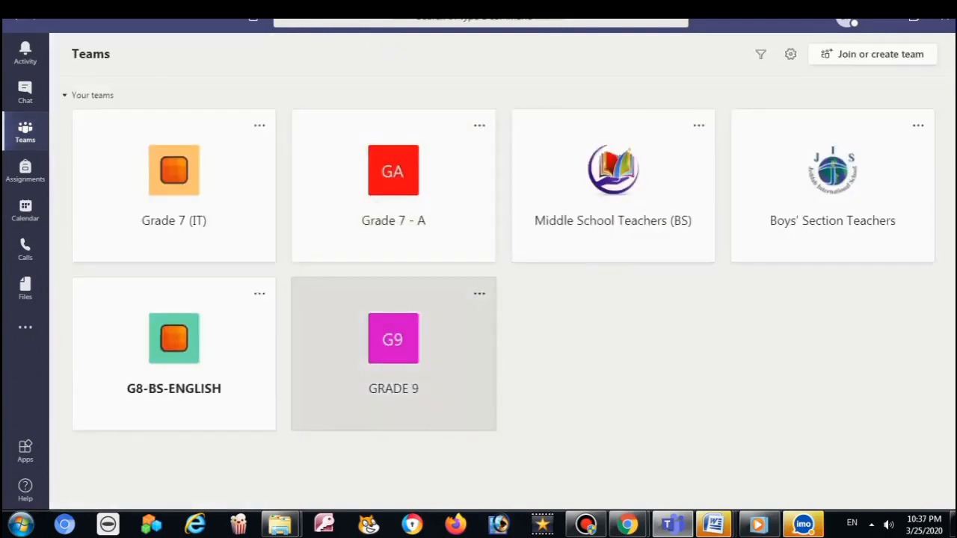
{"action": "left_click", "coordinate": [393, 351]}
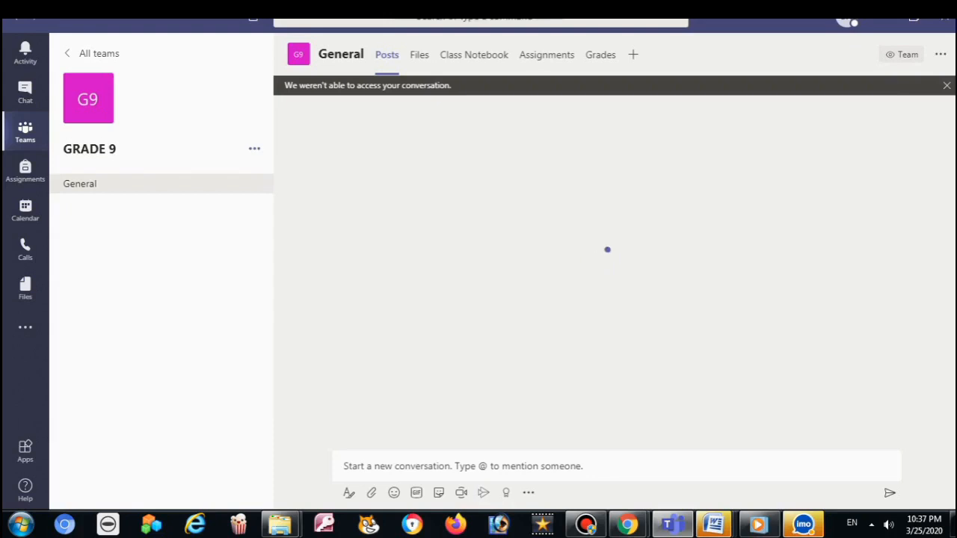
{"action": "right_click", "coordinate": [251, 148]}
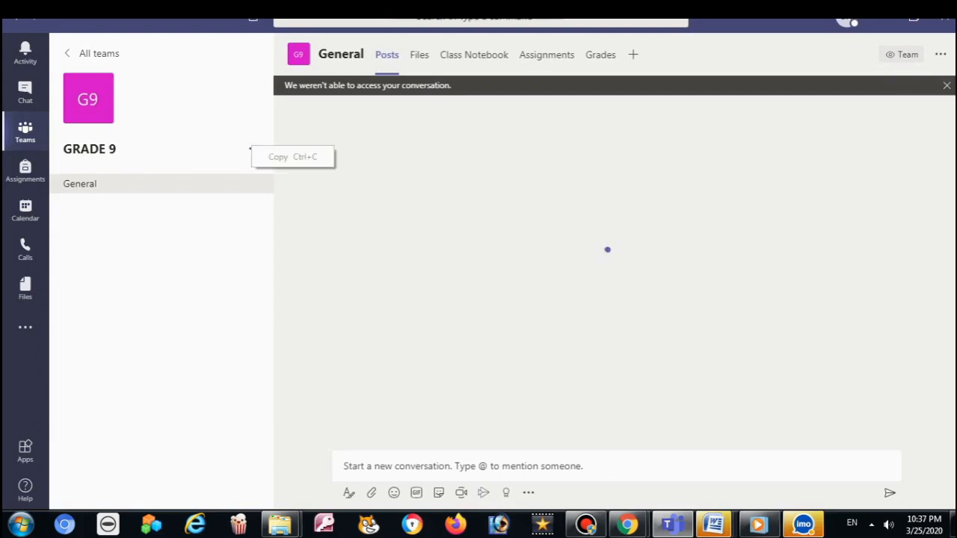
{"action": "left_click", "coordinate": [251, 148]}
{"action": "left_click", "coordinate": [254, 149]}
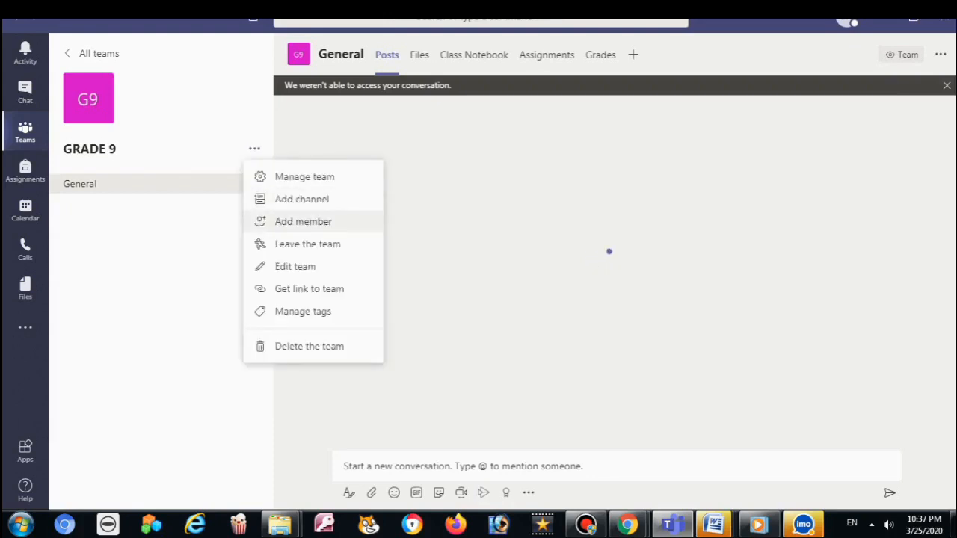
{"action": "left_click", "coordinate": [302, 222]}
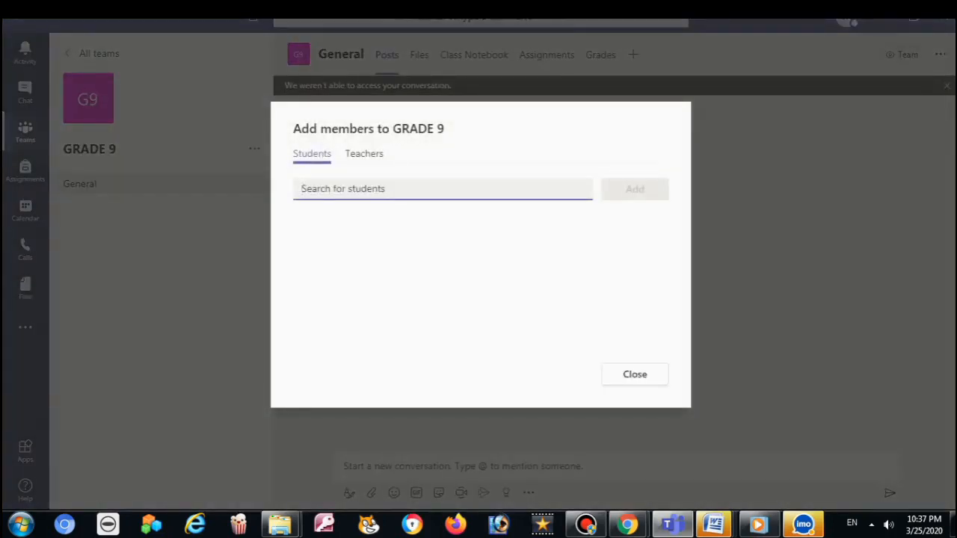
{"action": "left_click", "coordinate": [634, 373]}
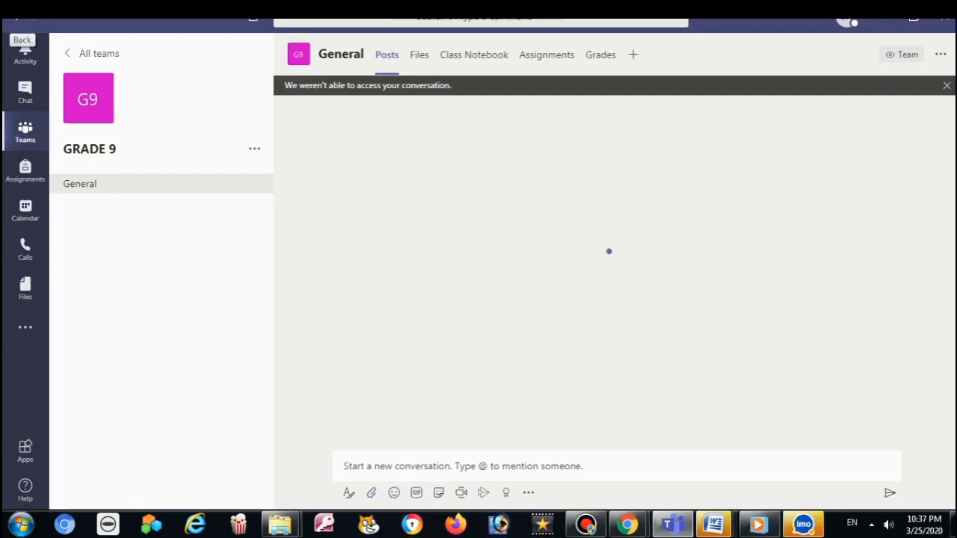
{"action": "left_click", "coordinate": [19, 19]}
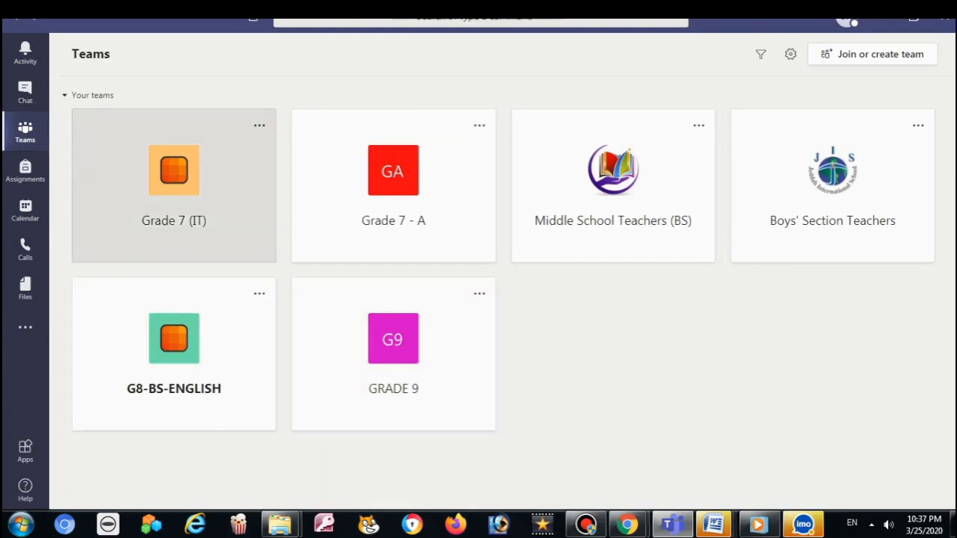
Open the Grade 7 (IT) team and choose Manage team from its options
{"action": "left_click", "coordinate": [174, 187]}
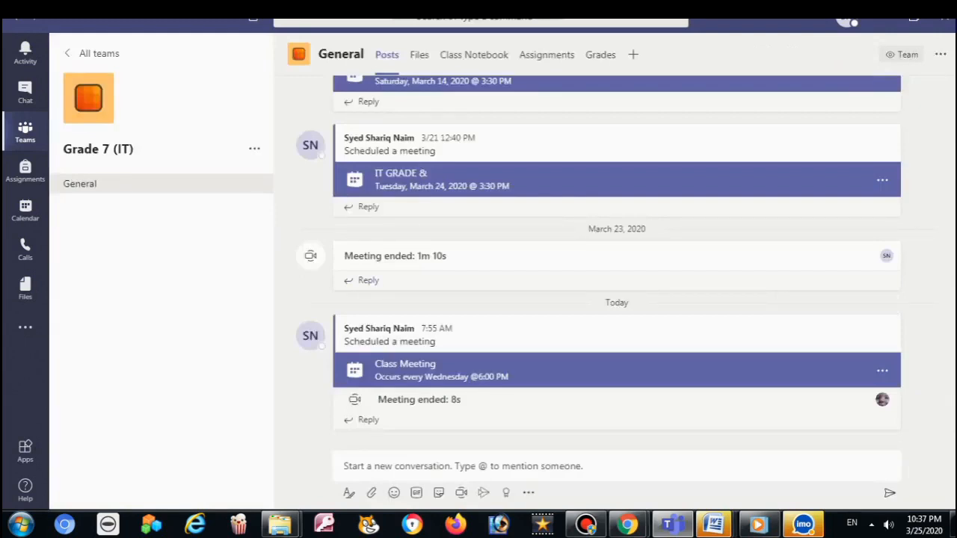
{"action": "left_click", "coordinate": [464, 466]}
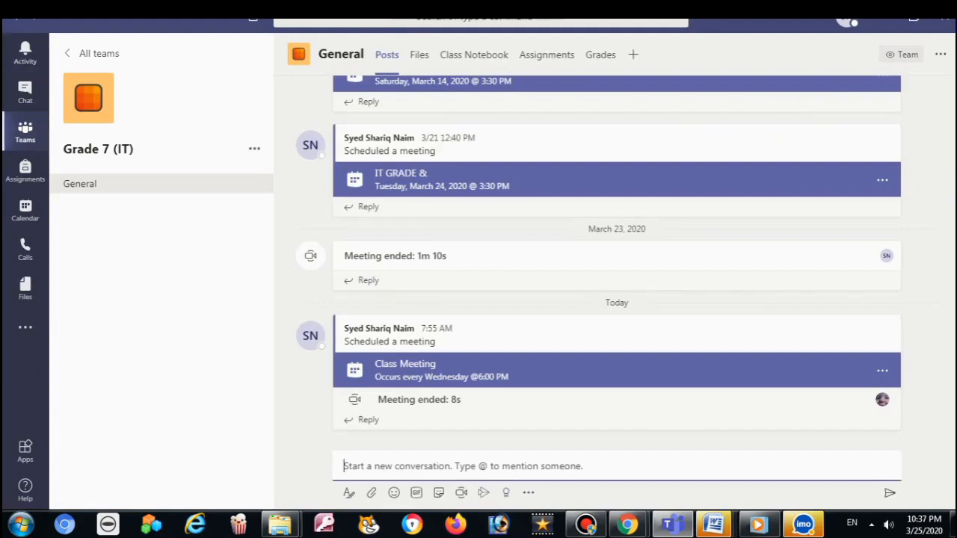
{"action": "left_click", "coordinate": [254, 149]}
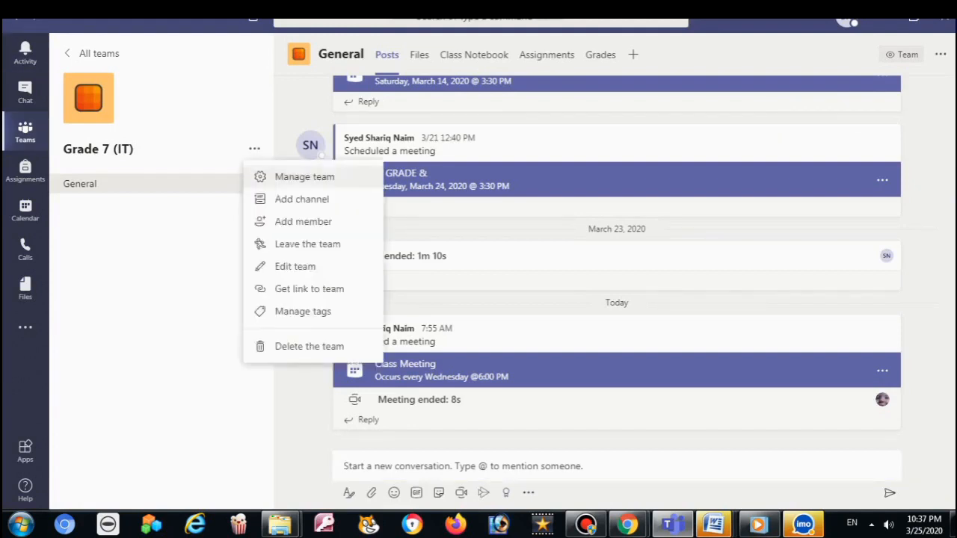
{"action": "left_click", "coordinate": [302, 176]}
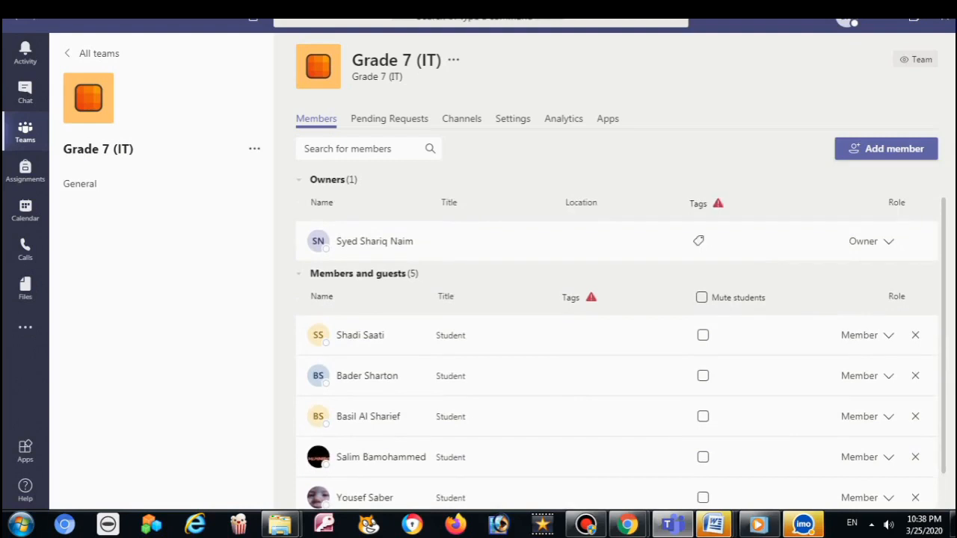
Leave the owner's and first student's roles unchanged, then remove the second student
{"action": "left_click", "coordinate": [888, 242]}
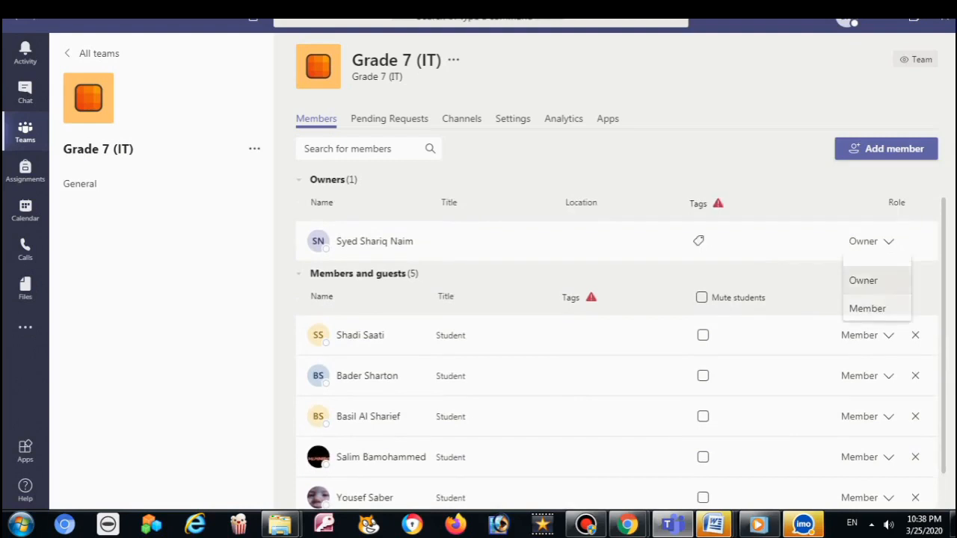
{"action": "left_click", "coordinate": [864, 280]}
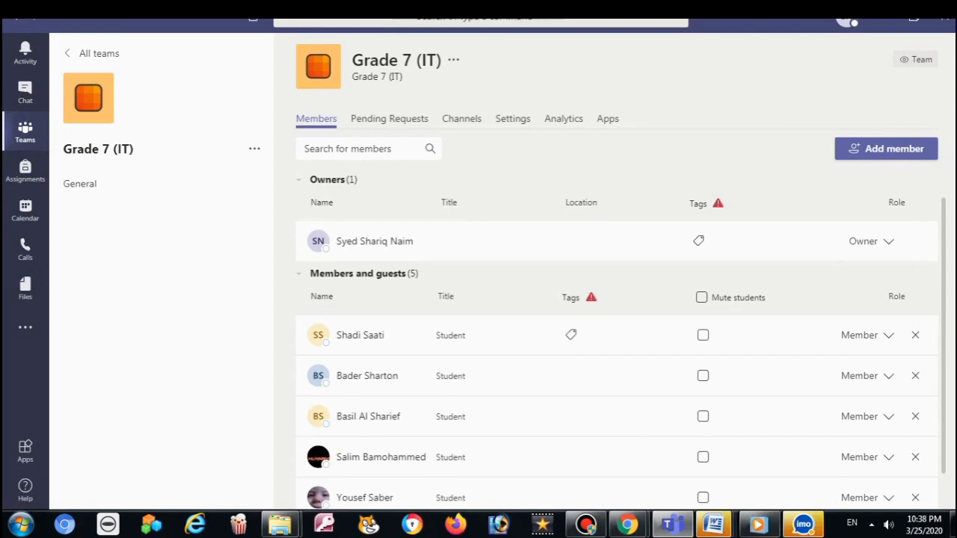
{"action": "left_click", "coordinate": [888, 334]}
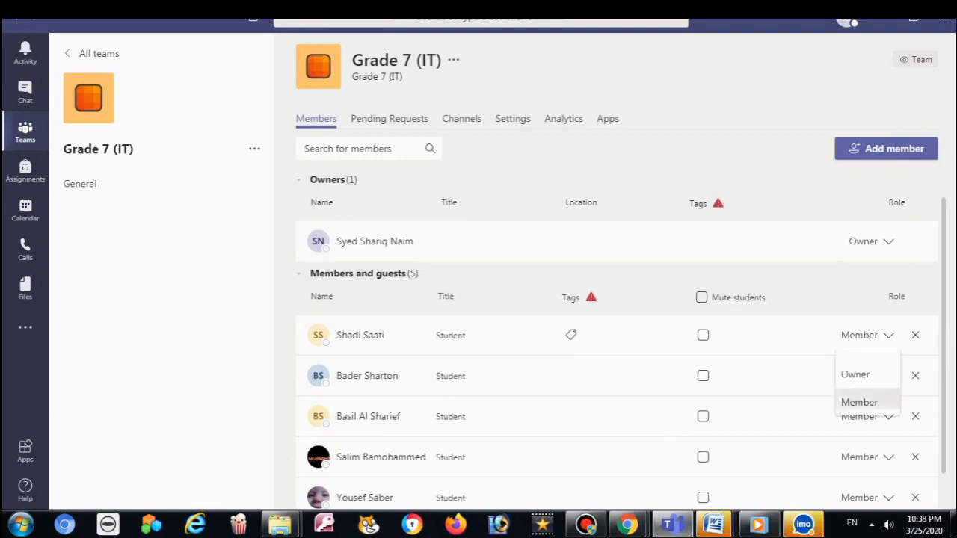
{"action": "left_click", "coordinate": [830, 242]}
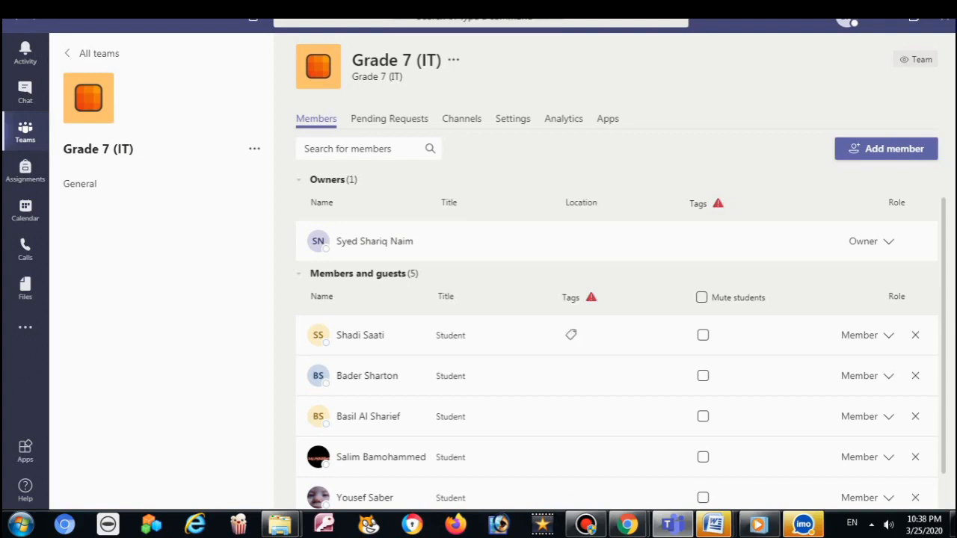
{"action": "left_click", "coordinate": [867, 335]}
{"action": "left_click", "coordinate": [867, 335]}
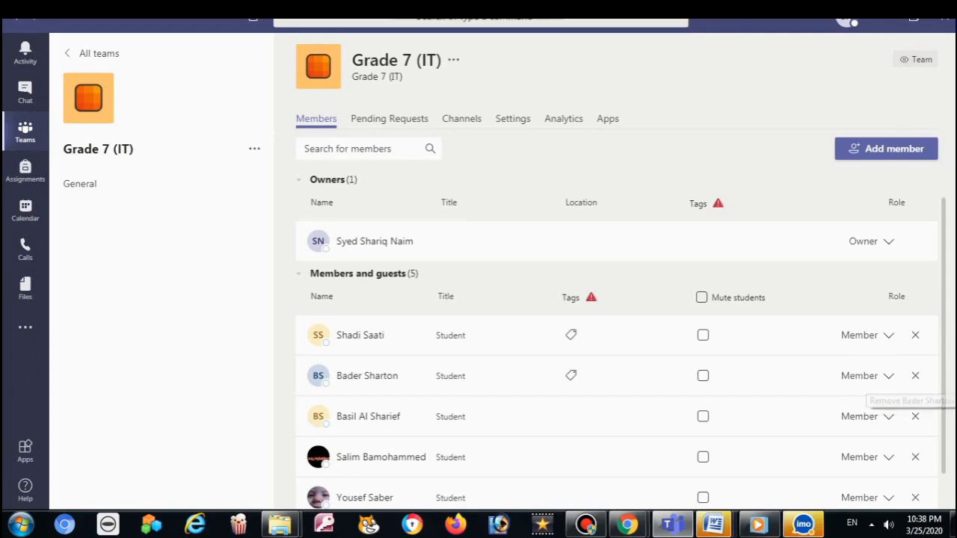
{"action": "left_click", "coordinate": [915, 375]}
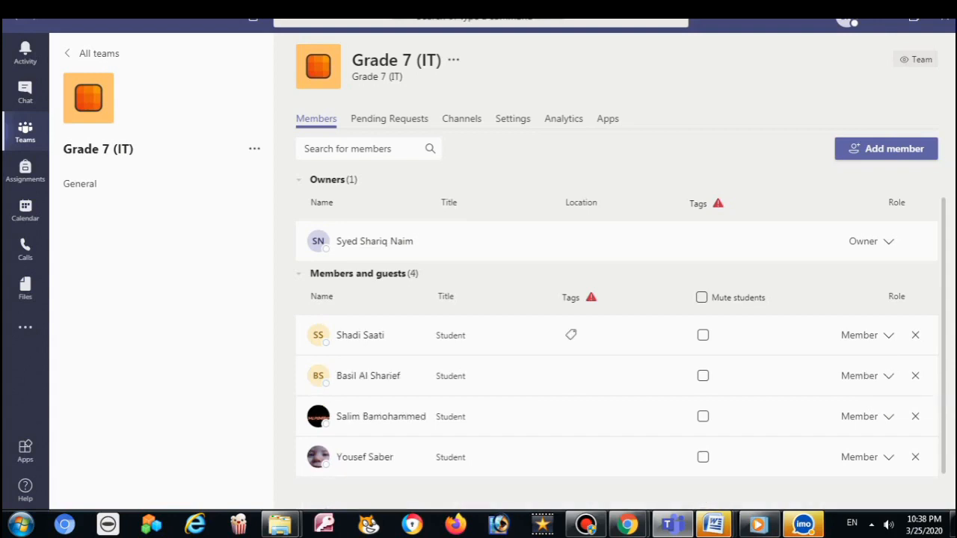
{"action": "left_click", "coordinate": [586, 525]}
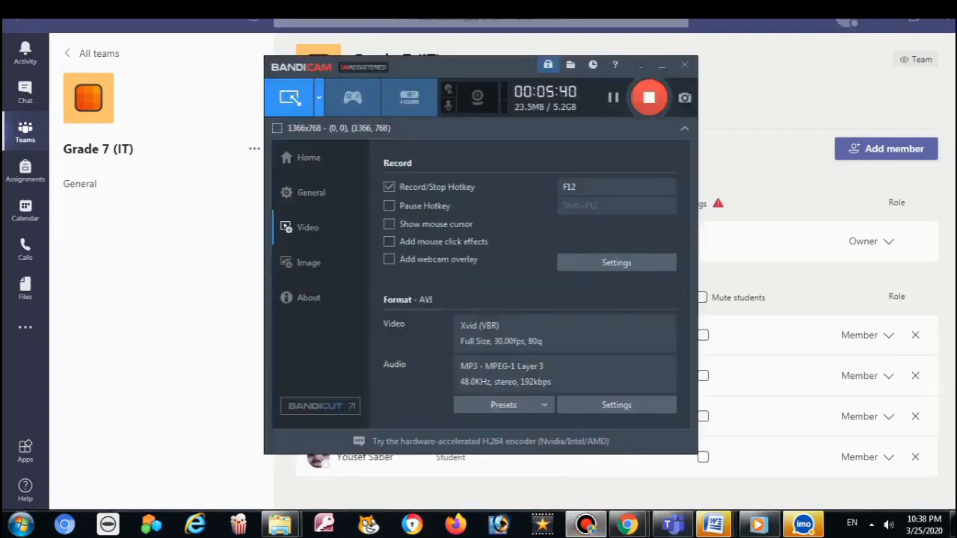